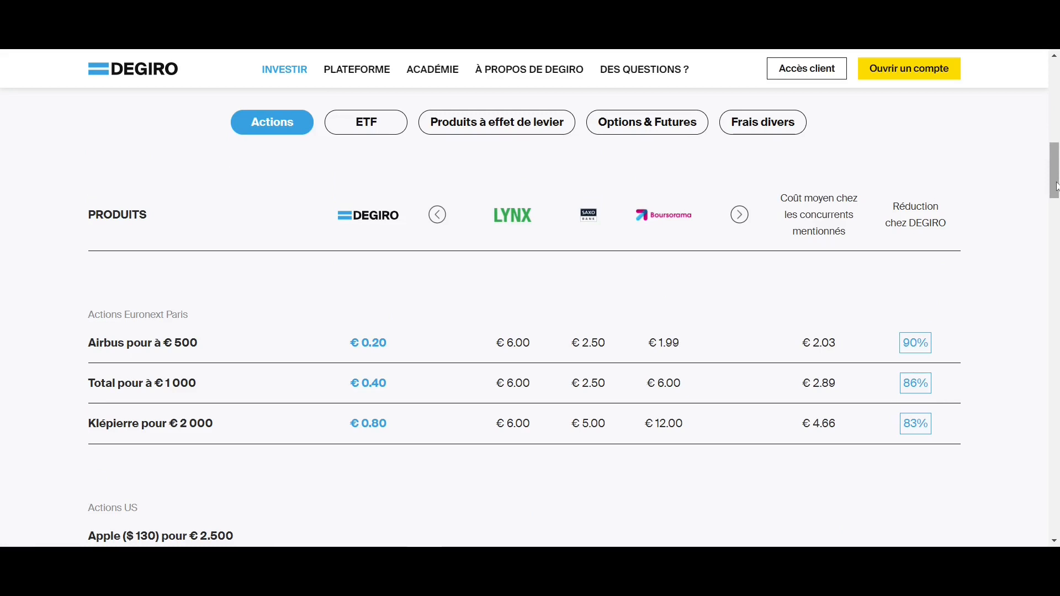
Look through the stock fee comparison table on the DEGIRO pricing page
left_click_drag(1056, 187, 1055, 82)
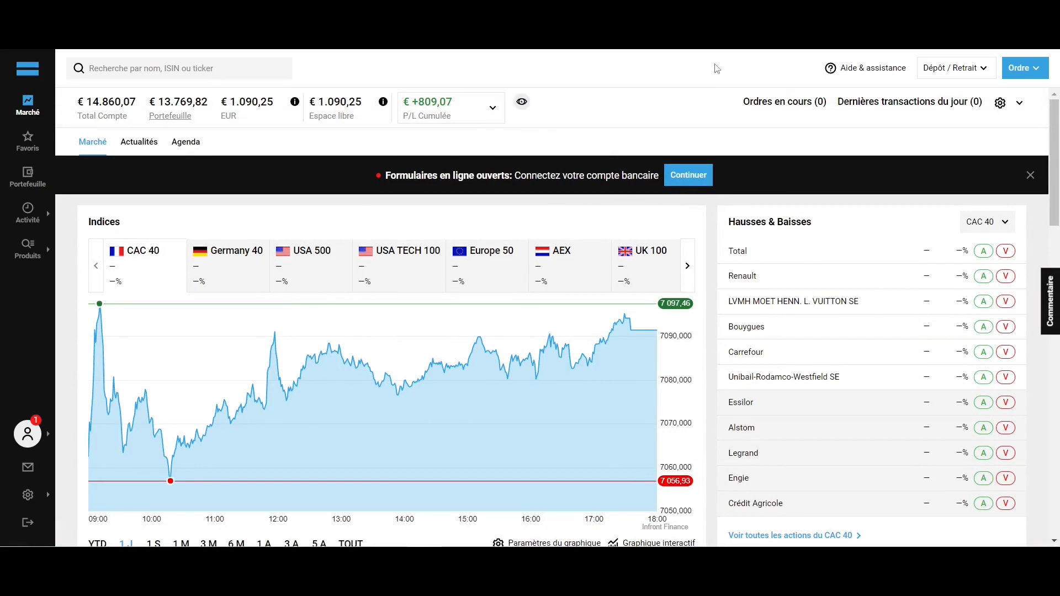
Check the account's deposit and withdrawal options and browse the news and agenda on the market overview
left_click(894, 78)
left_click(946, 74)
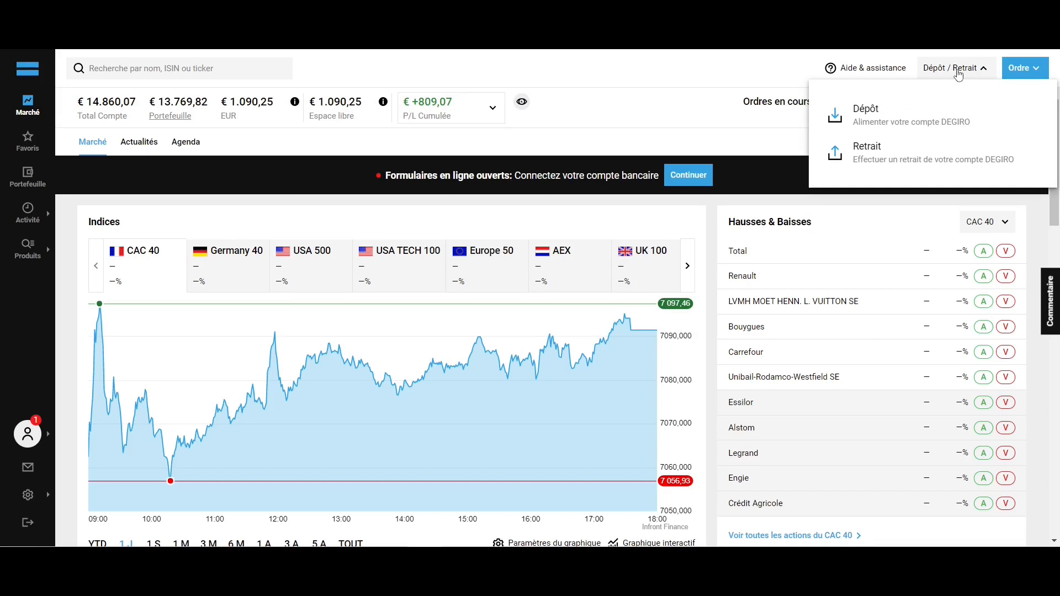
left_click(959, 73)
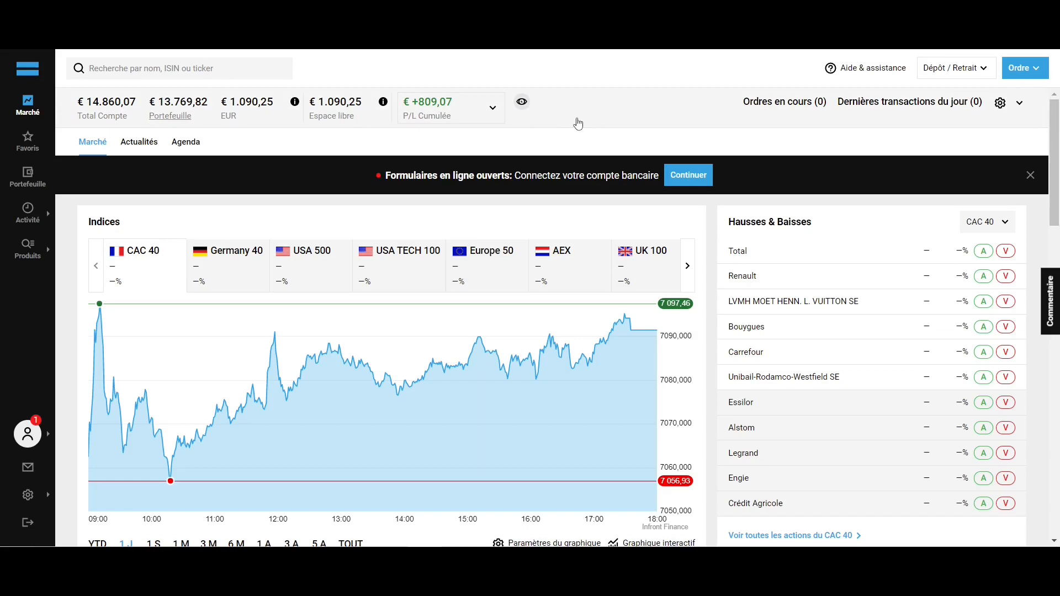
scroll(708, 222, "down", 5)
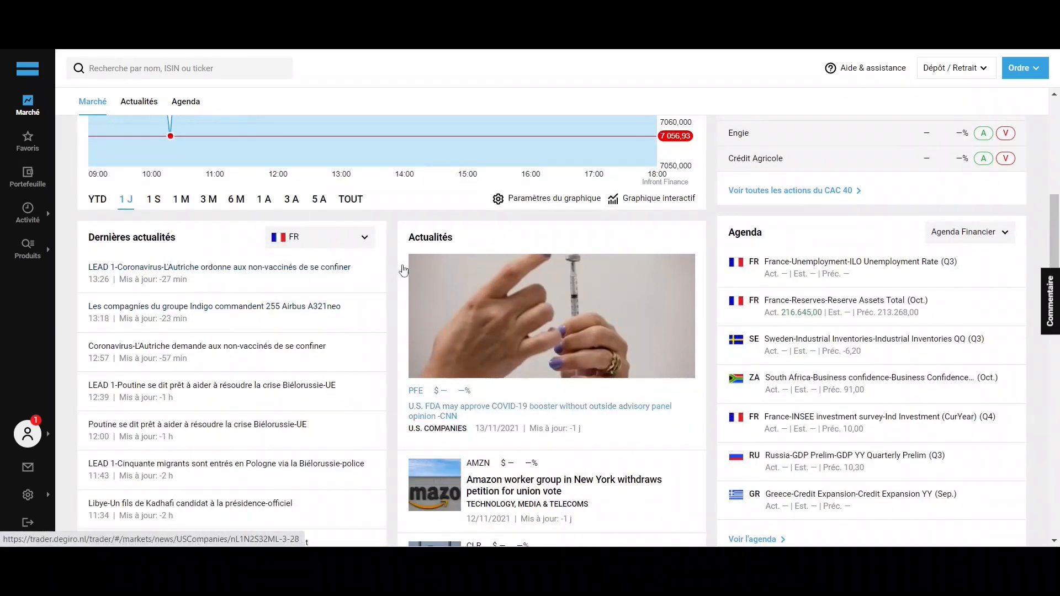
scroll(387, 272, "down", 4)
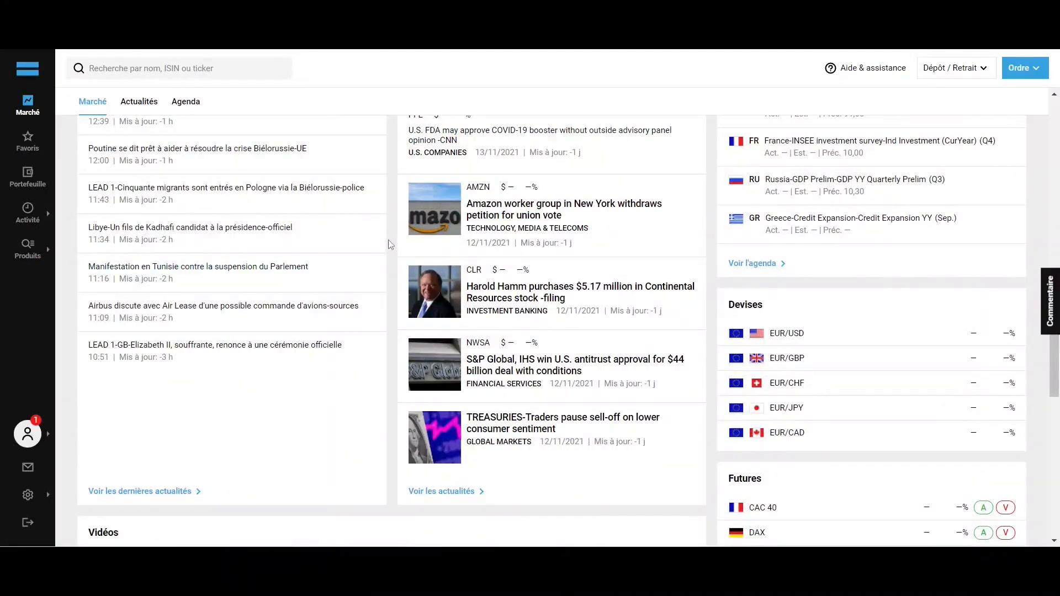
Open the favourites list and look through its saved products
left_click(27, 141)
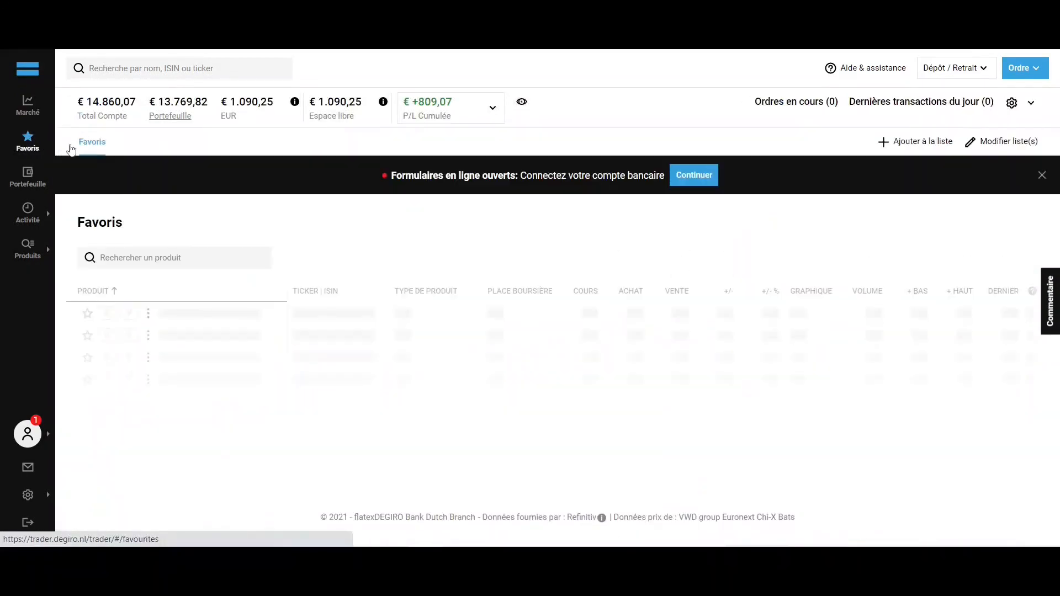
scroll(304, 216, "down", 3)
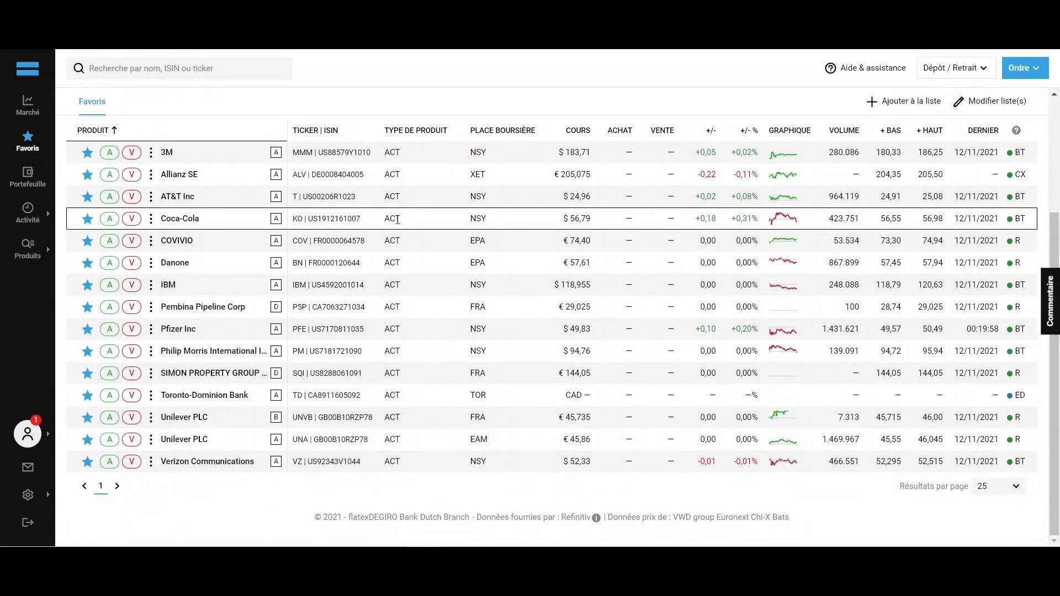
scroll(397, 220, "up", 3)
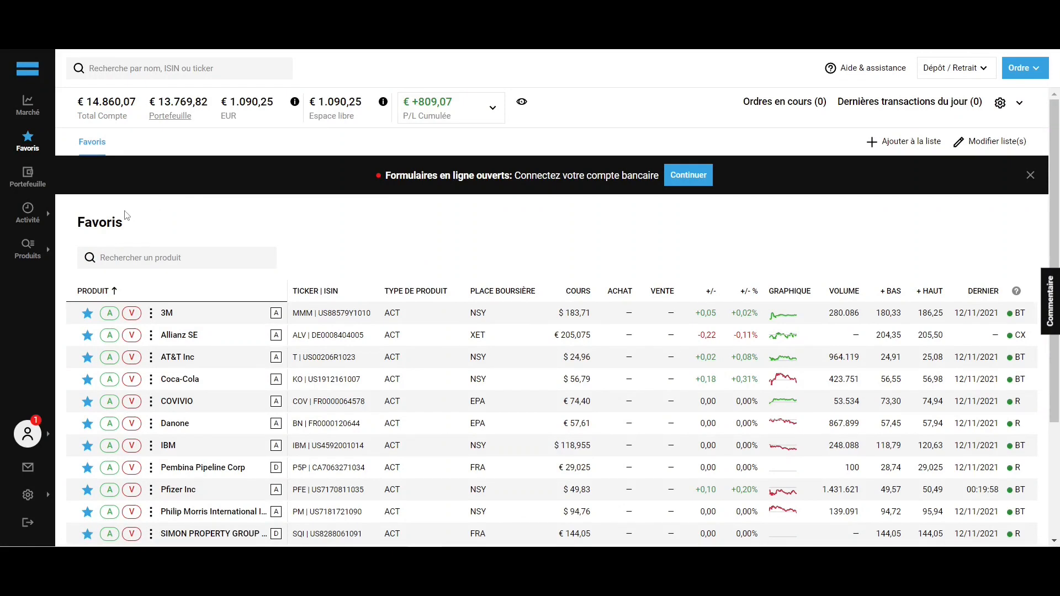
List all French stocks from the product catalogue
mouse_move(21, 264)
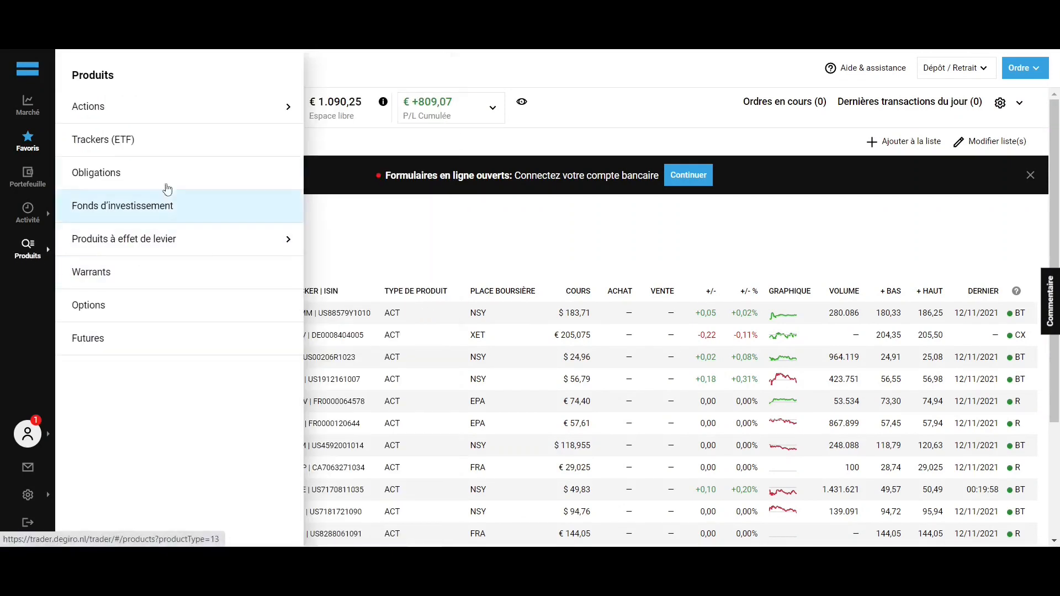
mouse_move(189, 106)
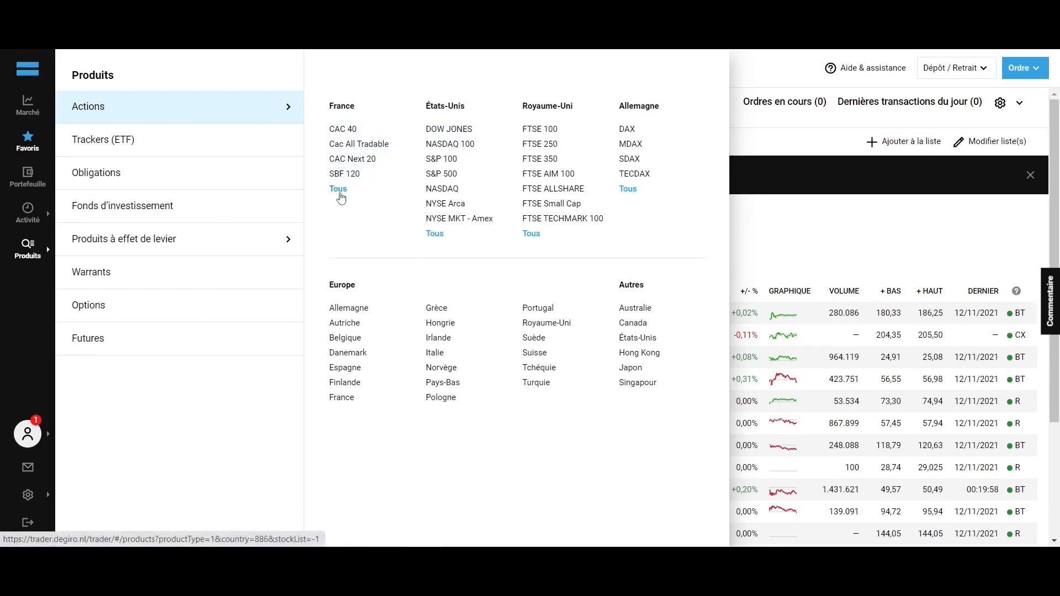
left_click(340, 198)
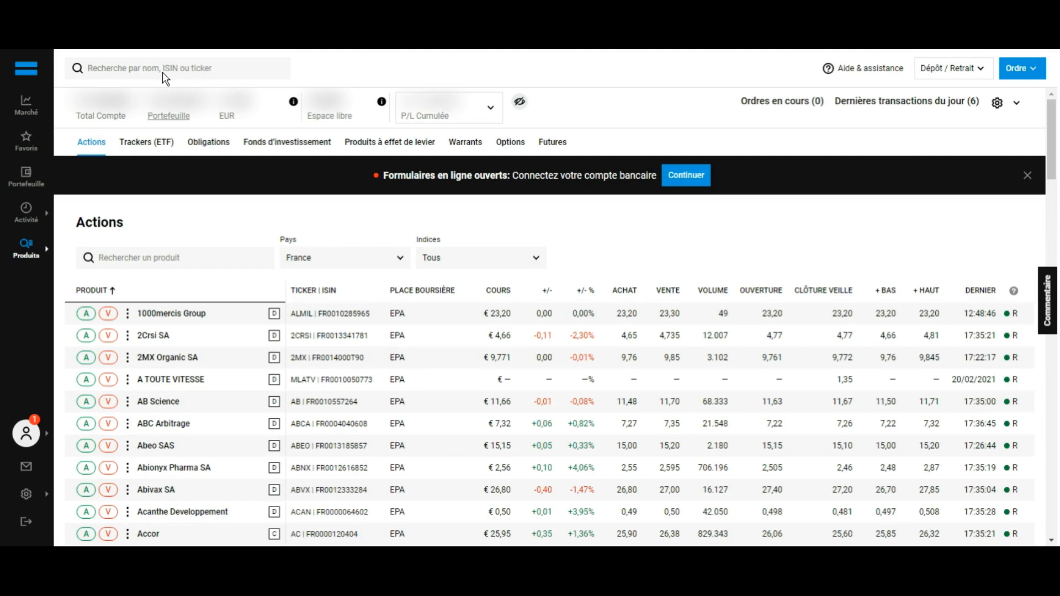
Search for "Autozone Inc." and open the product page of its NSY listing in USD
left_click(177, 75)
type("Autozon")
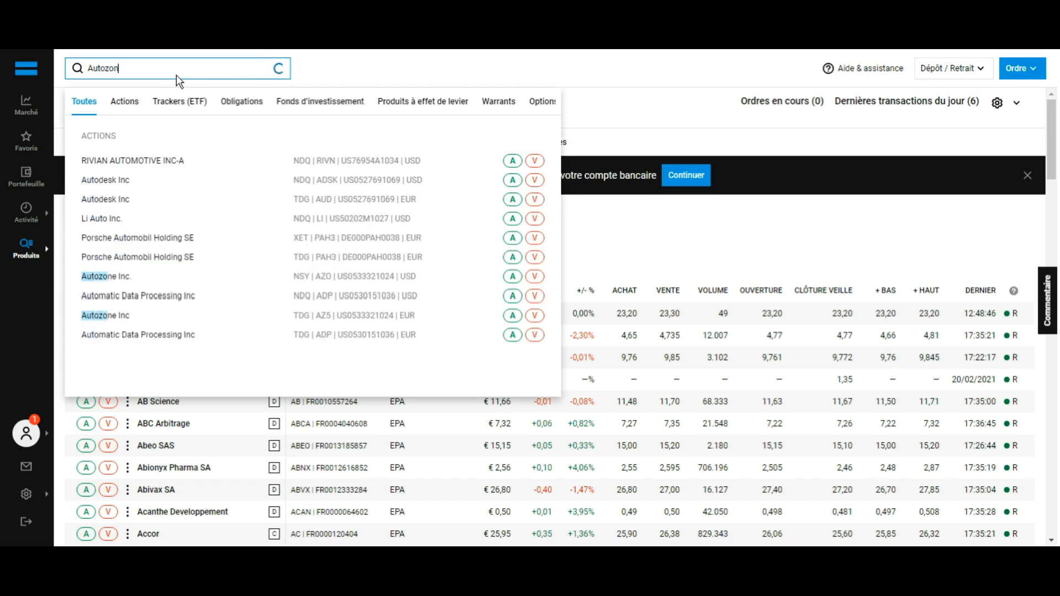
type("e Inc.")
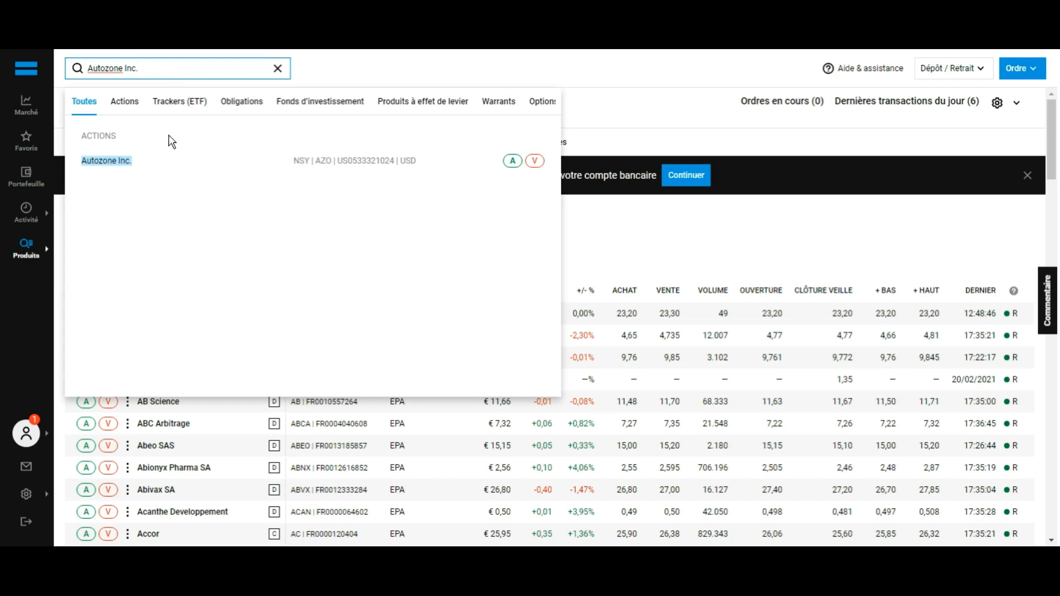
left_click(171, 166)
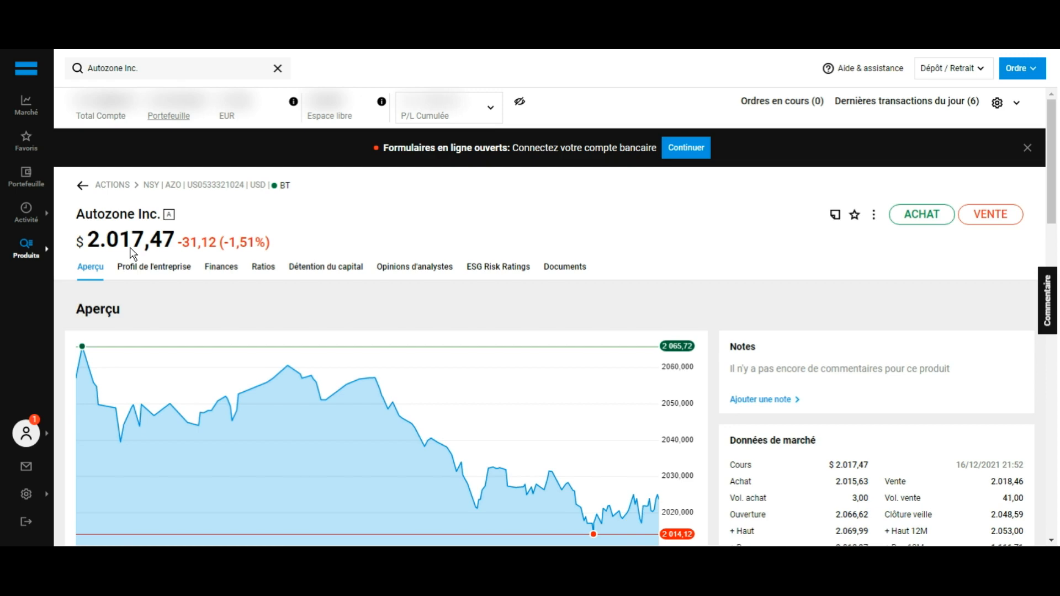
Review Autozone's overview chart, market data and financial statements, and return to the overview
scroll(133, 254, "down", 1)
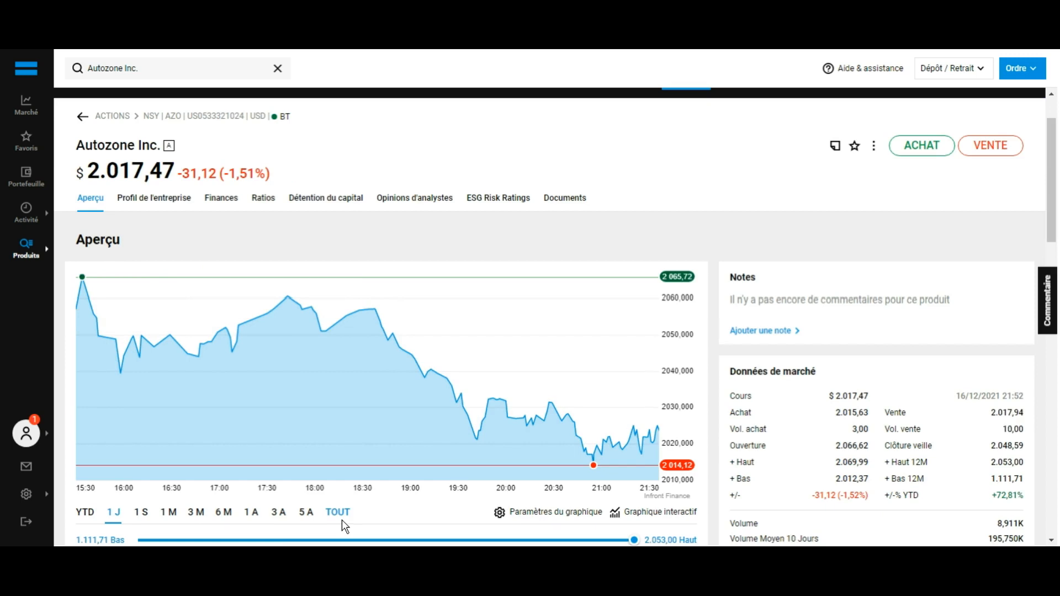
scroll(336, 475, "down", 4)
scroll(312, 249, "up", 4)
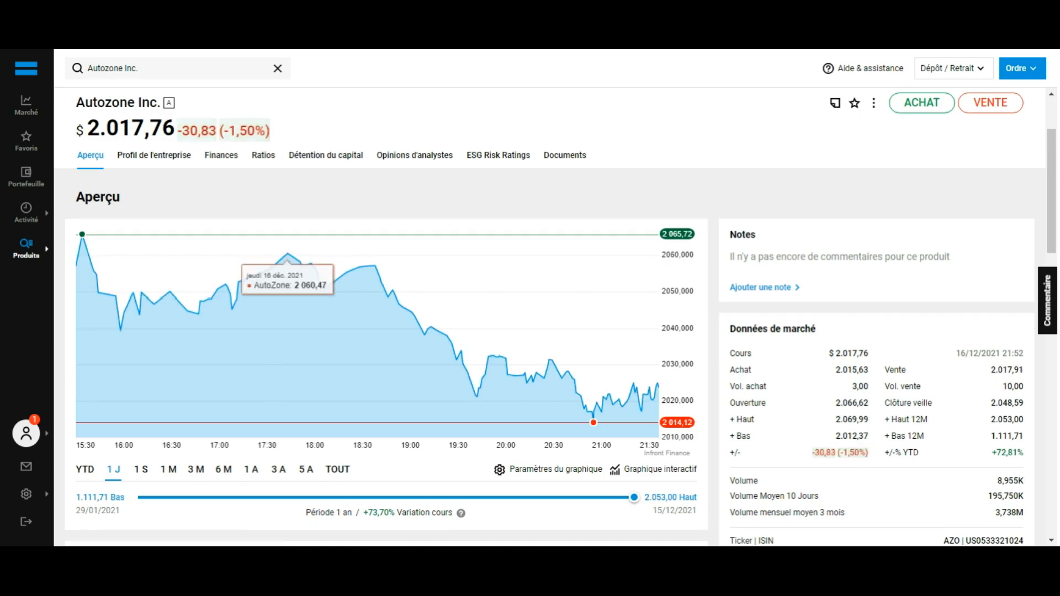
left_click(226, 160)
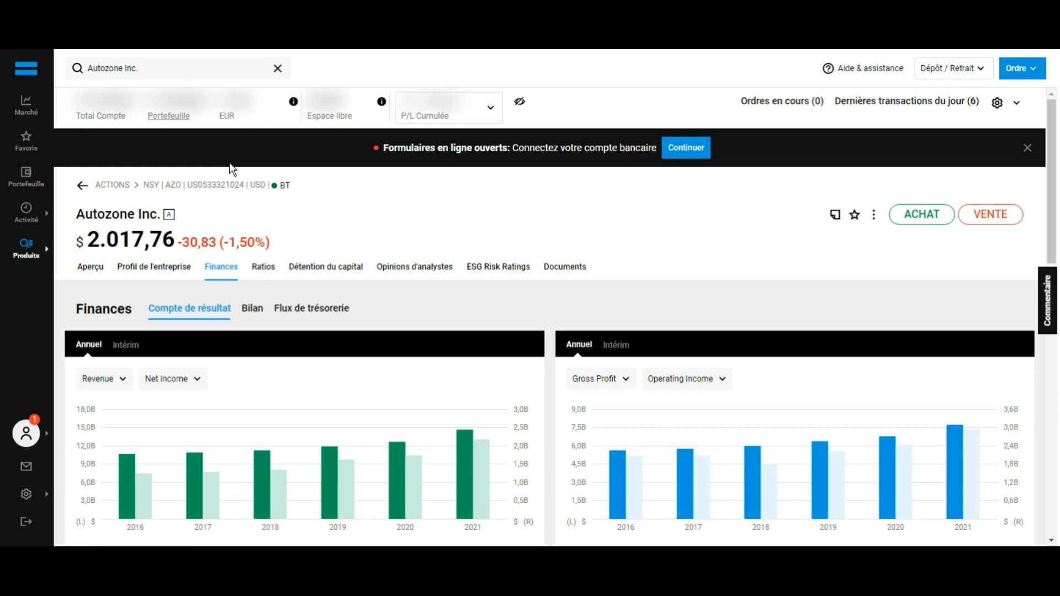
left_click(90, 267)
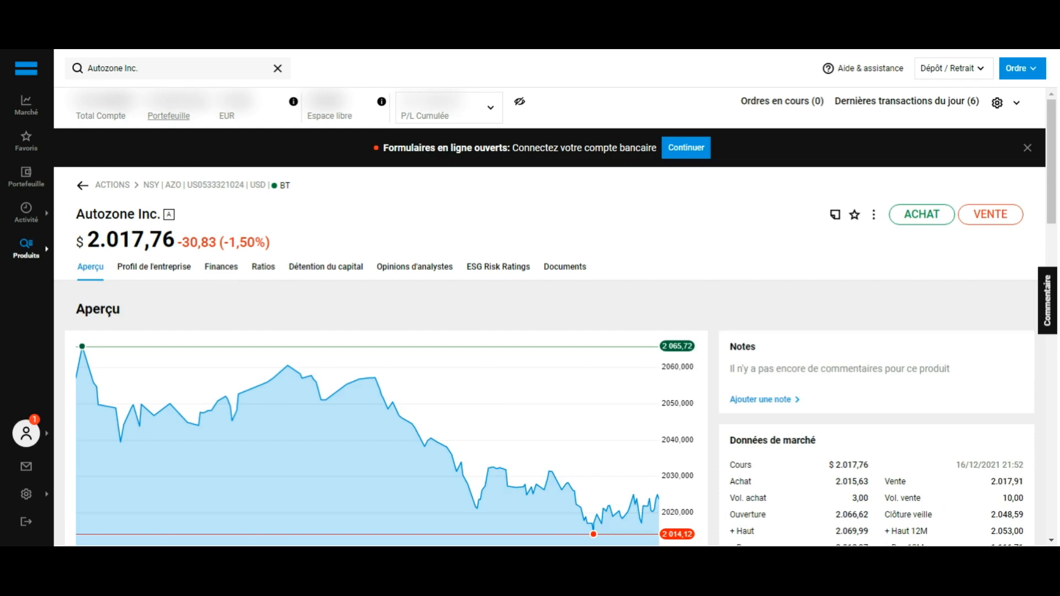
Fill in an Autozone buy order with type "Au marché" and quantity 1, and close it without submitting
left_click(939, 217)
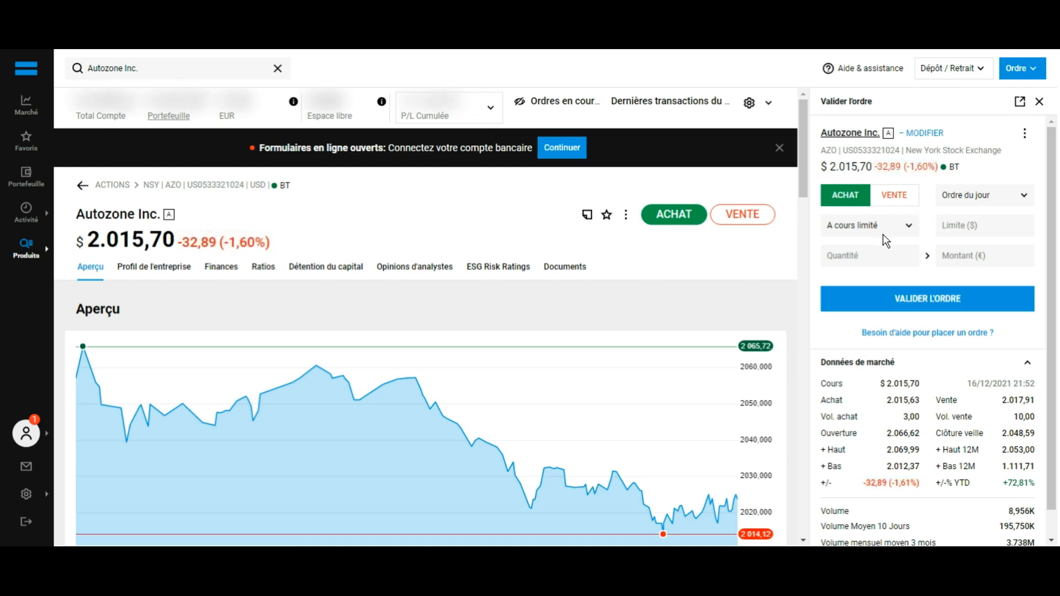
left_click(868, 231)
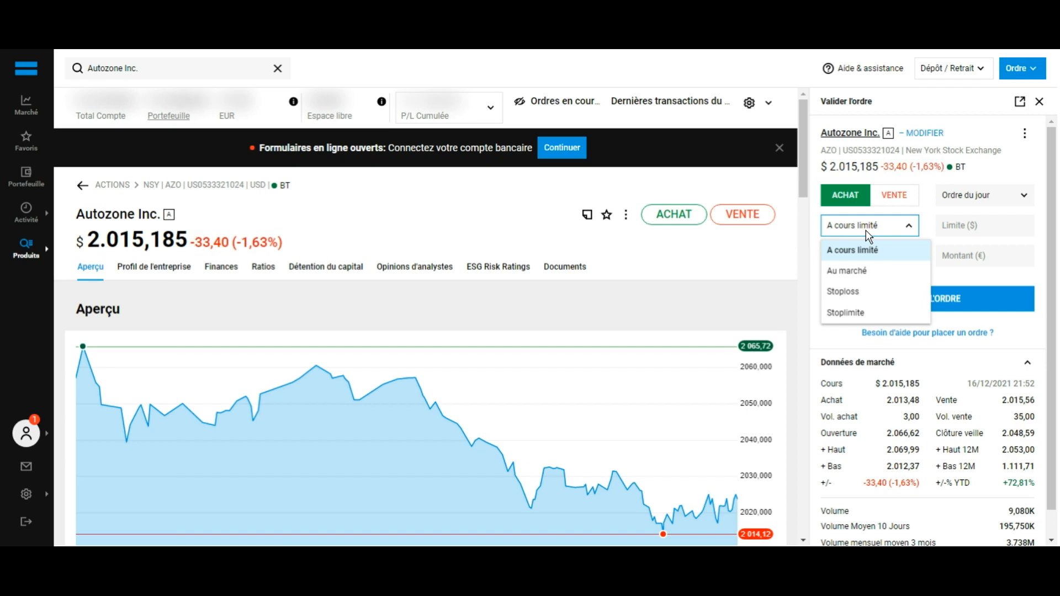
left_click(881, 280)
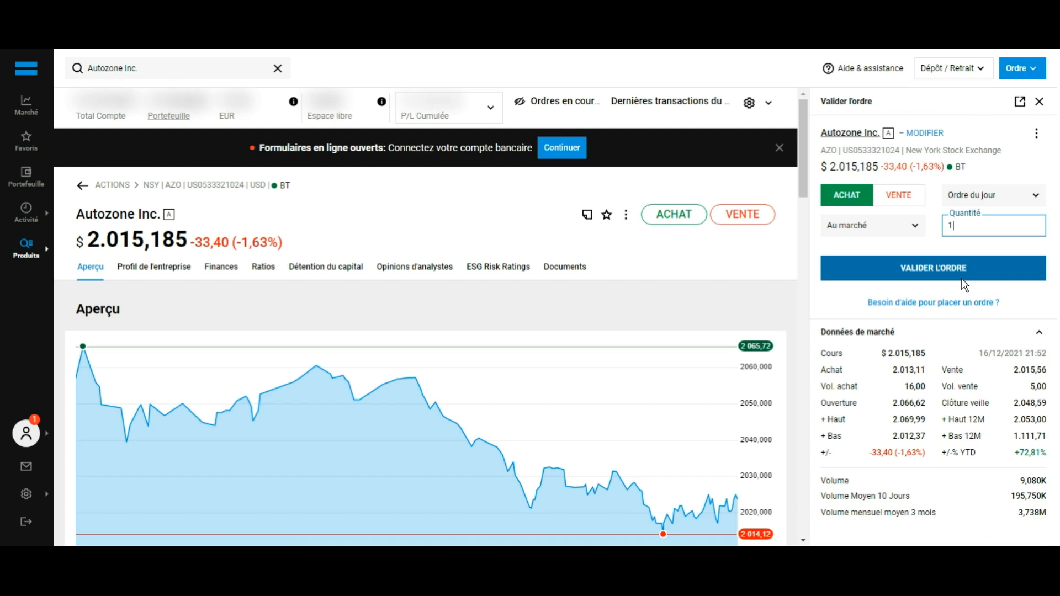
left_click(1039, 102)
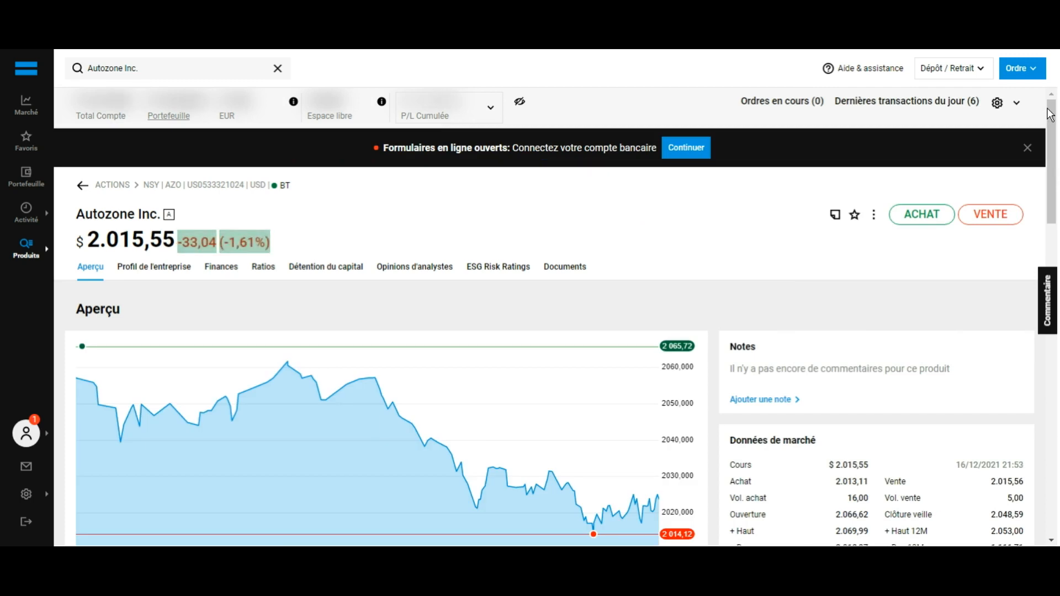
Open the portfolio and review its open stock positions, FM compensation and upcoming dividends
left_click(35, 190)
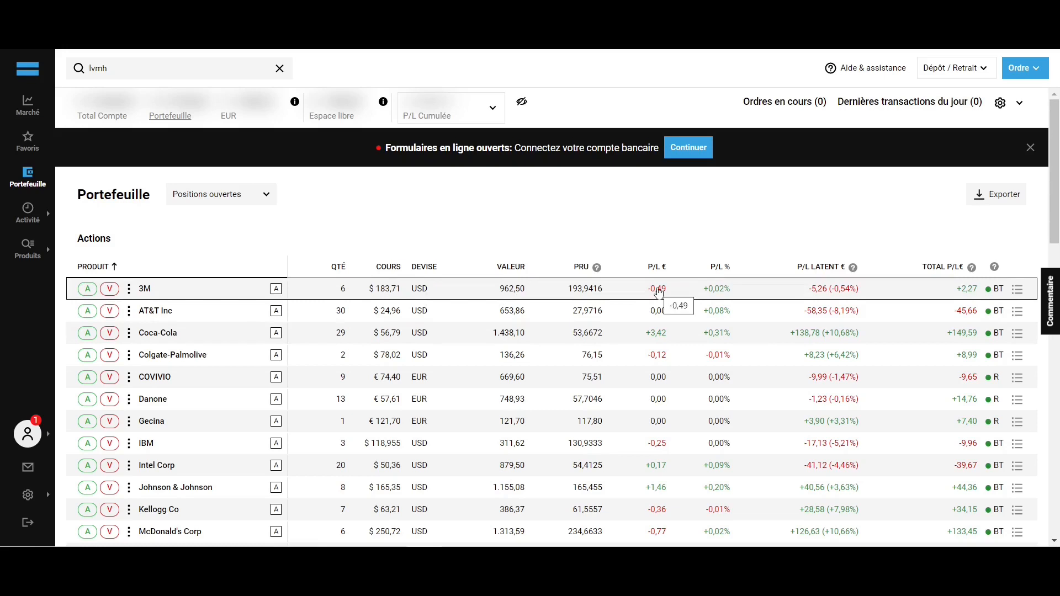
scroll(721, 272, "down", 9)
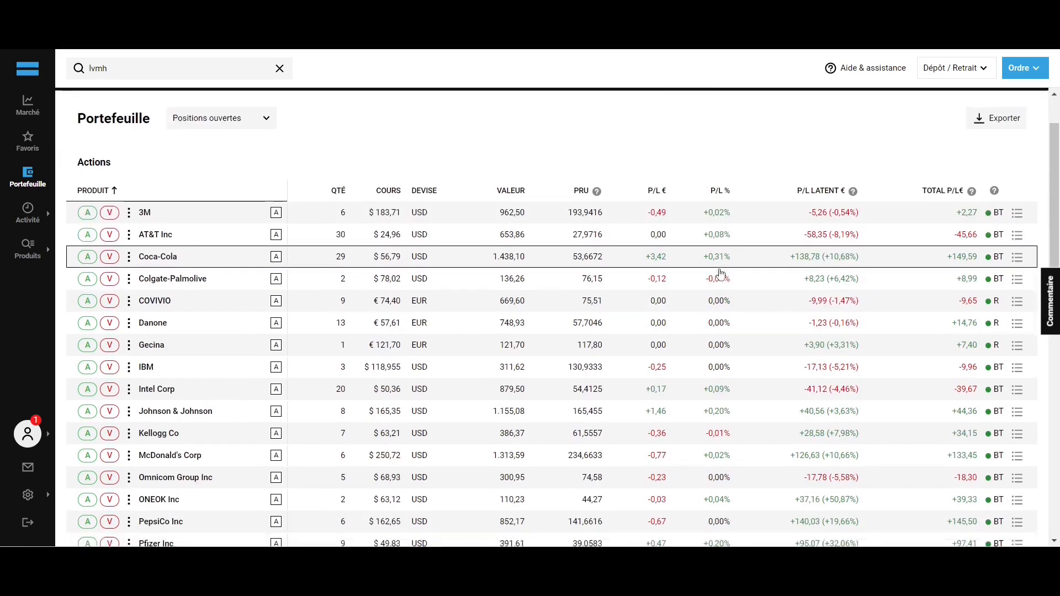
scroll(720, 272, "down", 5)
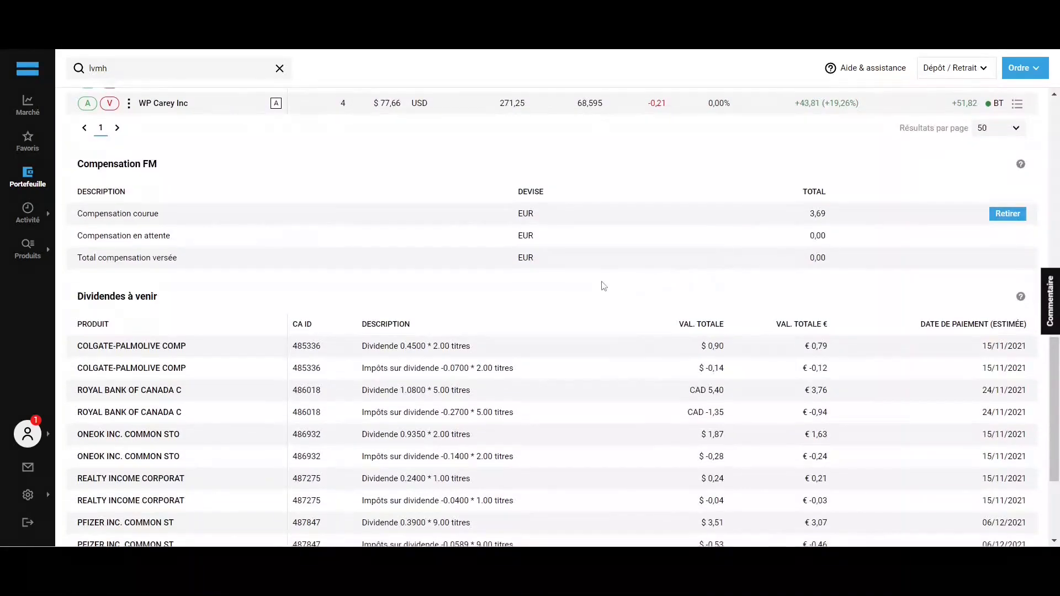
scroll(432, 204, "down", 2)
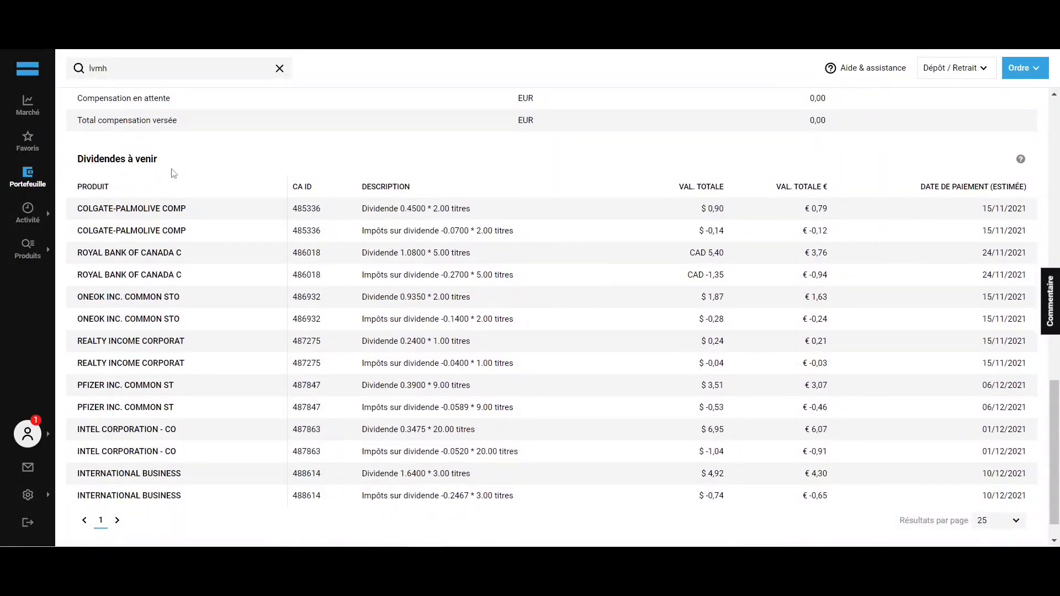
scroll(177, 174, "up", 16)
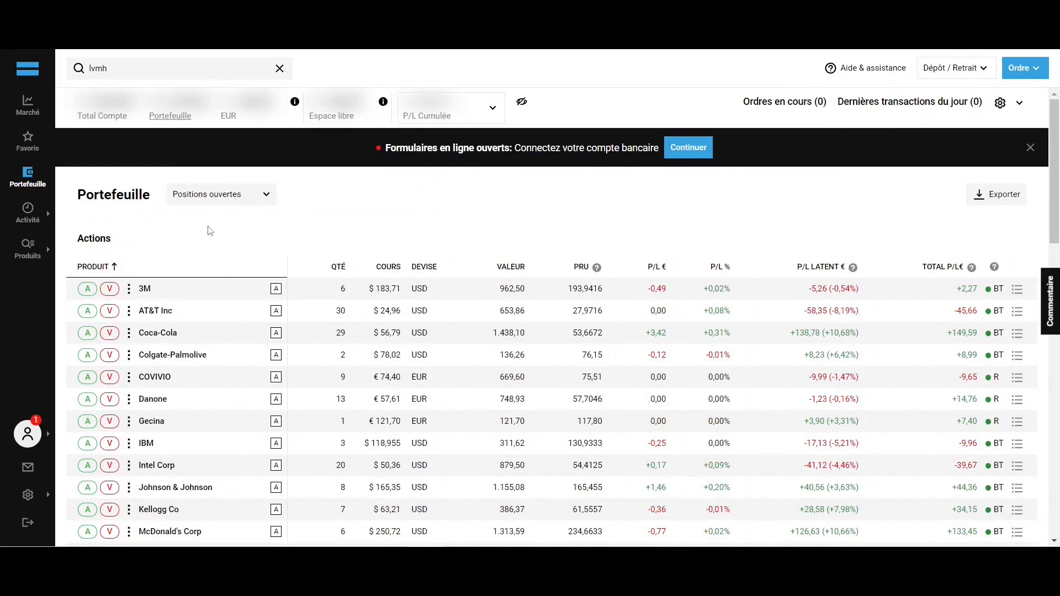
Fill in a sell order for the 3M position with order type "Au marché" and quantity 1
left_click(111, 290)
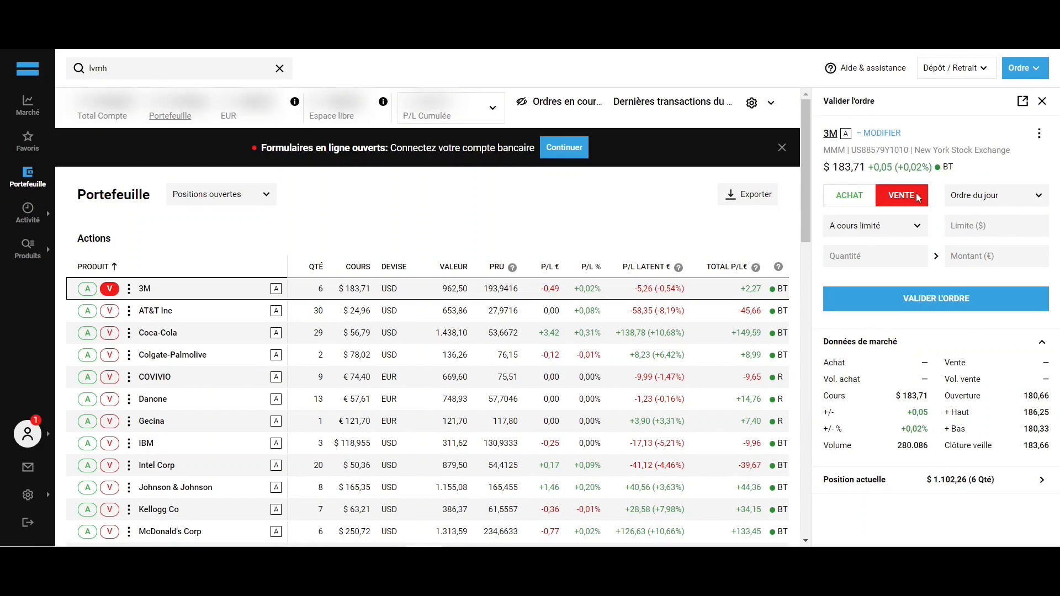
left_click(902, 231)
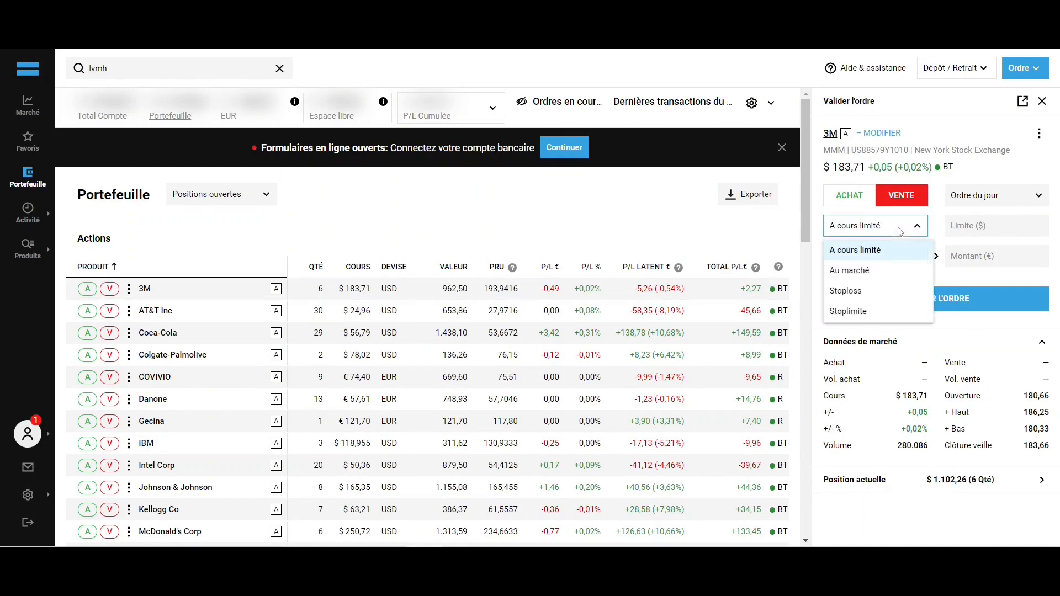
left_click(882, 268)
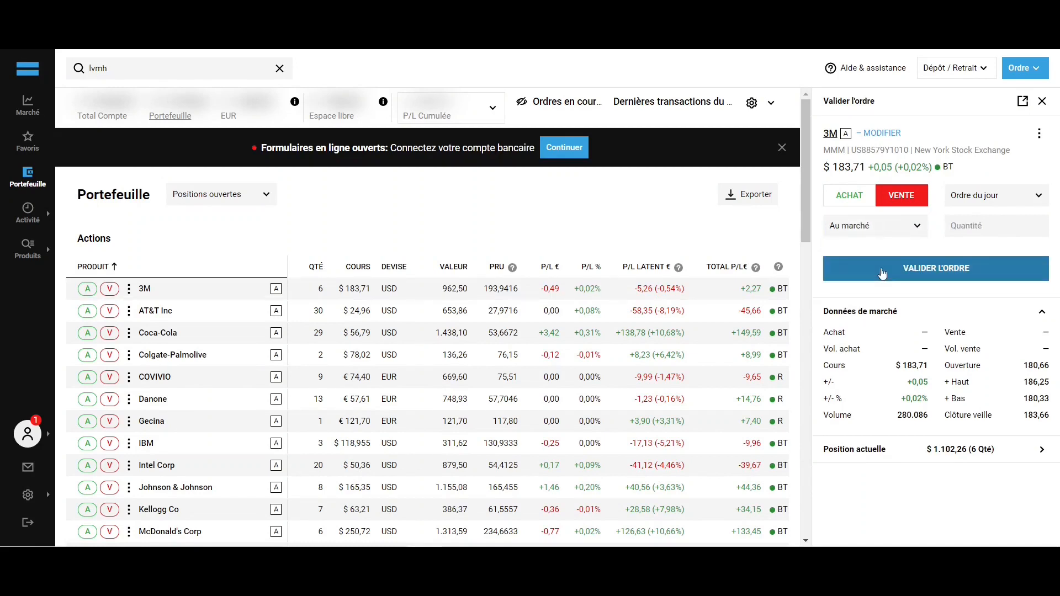
left_click(974, 225)
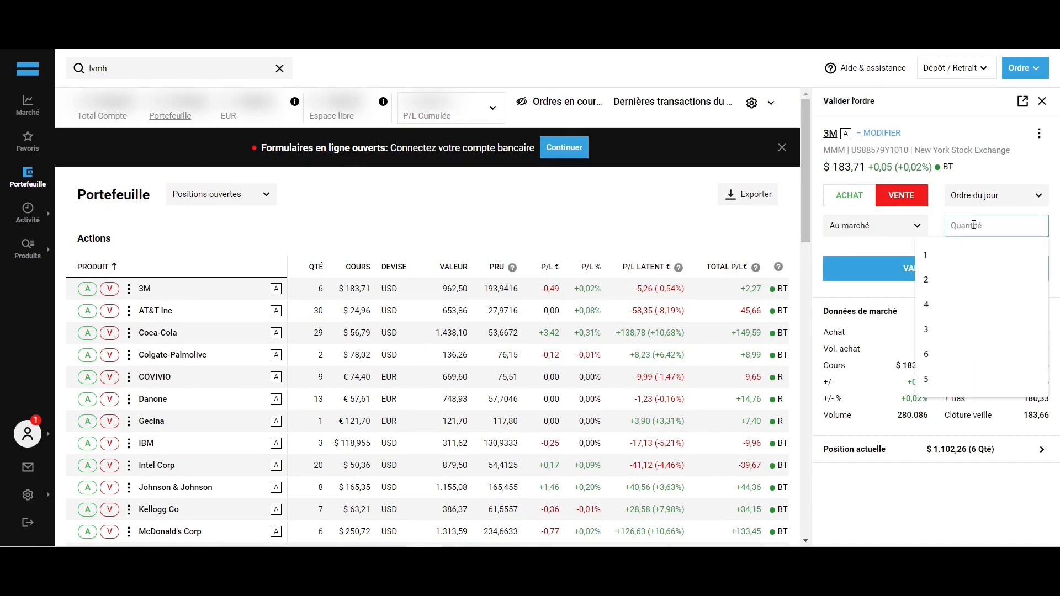
type("1")
left_click(938, 218)
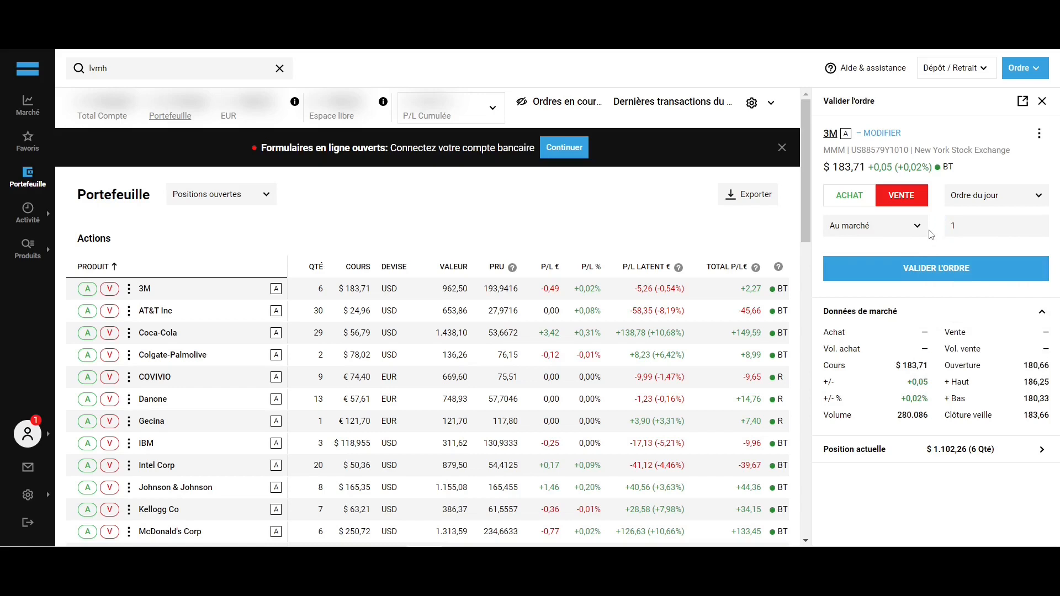